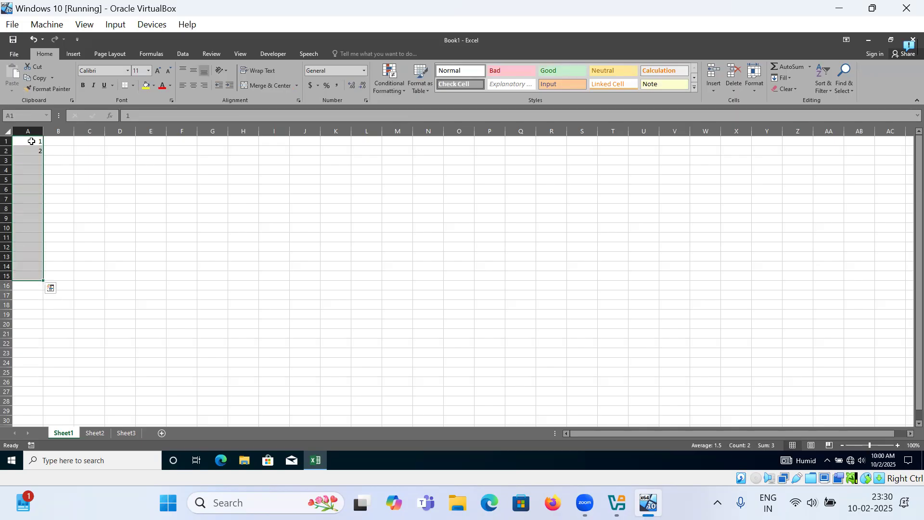
Extend the 1 in cell A1 down to A15 and convert the copied values into a sequential number series.
{"action": "left_click", "coordinate": [51, 288]}
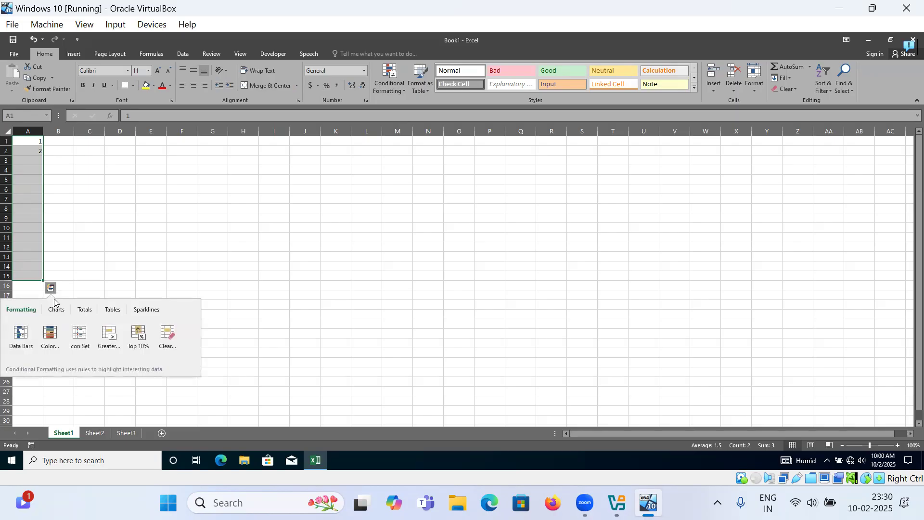
{"action": "key", "text": "Escape"}
{"action": "left_click", "coordinate": [27, 143]}
{"action": "left_click_drag", "start_coordinate": [44, 147], "coordinate": [29, 282]}
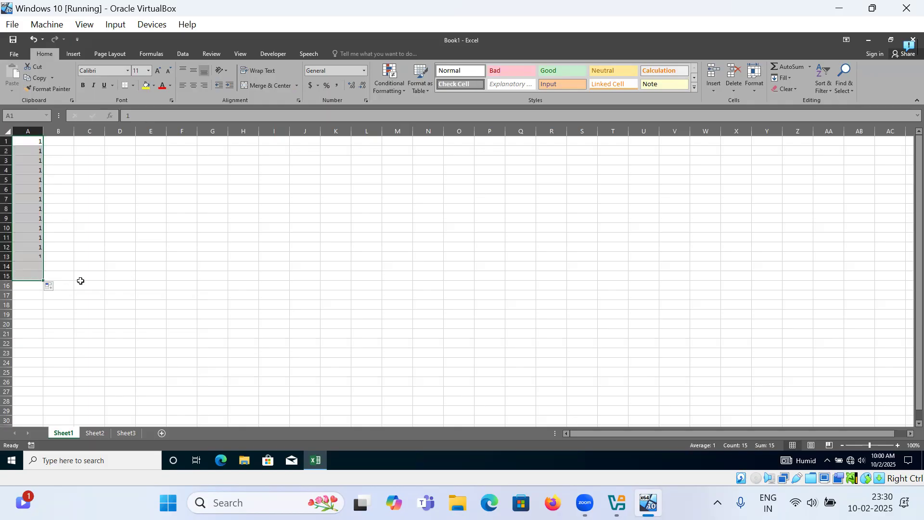
{"action": "left_click", "coordinate": [50, 286]}
{"action": "left_click", "coordinate": [66, 310]}
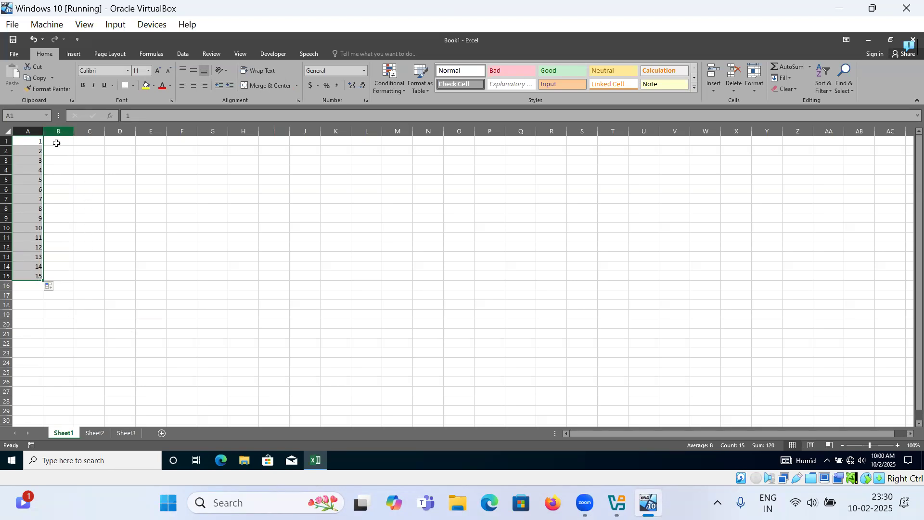
Enter the starting value 1 in cell B1.
{"action": "left_click", "coordinate": [55, 143]}
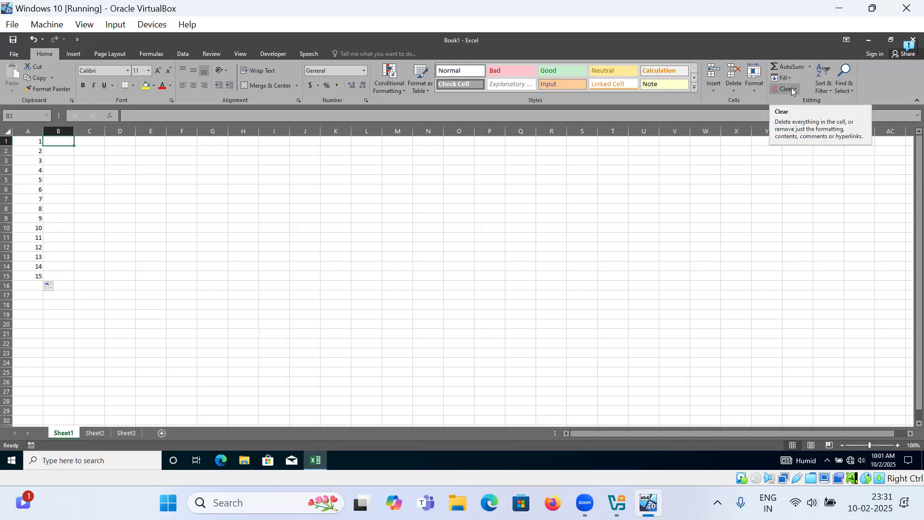
{"action": "type", "text": "1"}
{"action": "key", "text": "ctrl+Return"}
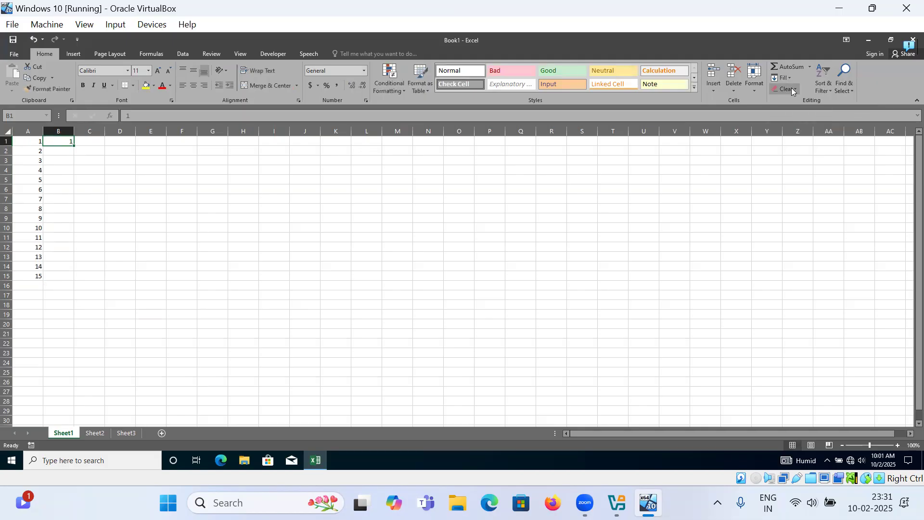
Fill B1:B15 with a linear series down the column using a step value of 2.
{"action": "key", "text": "shift+Down"}
{"action": "key", "text": "shift+Down"}
{"action": "key", "text": "shift+Down"}
{"action": "key", "text": "shift+Down"}
{"action": "key", "text": "shift+Down"}
{"action": "key", "text": "shift+Down"}
{"action": "key", "text": "shift+Down"}
{"action": "key", "text": "shift+Down"}
{"action": "key", "text": "shift+Down"}
{"action": "key", "text": "shift+Down"}
{"action": "key", "text": "shift+Down"}
{"action": "key", "text": "shift+Down"}
{"action": "key", "text": "shift+Down"}
{"action": "key", "text": "shift+Down"}
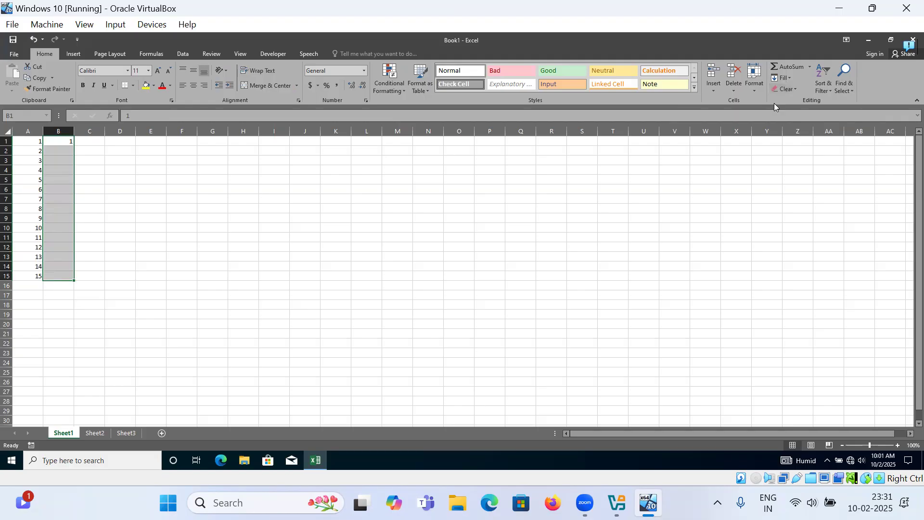
{"action": "left_click", "coordinate": [783, 78]}
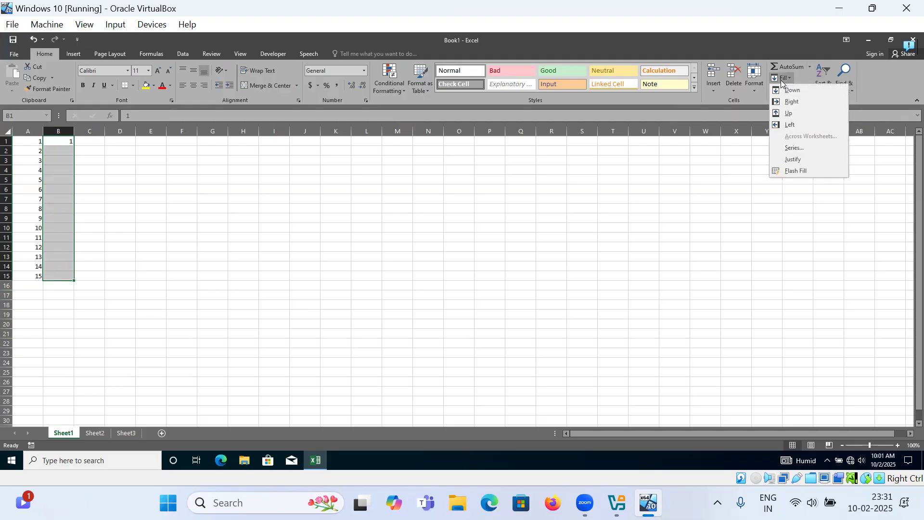
{"action": "left_click", "coordinate": [794, 148]}
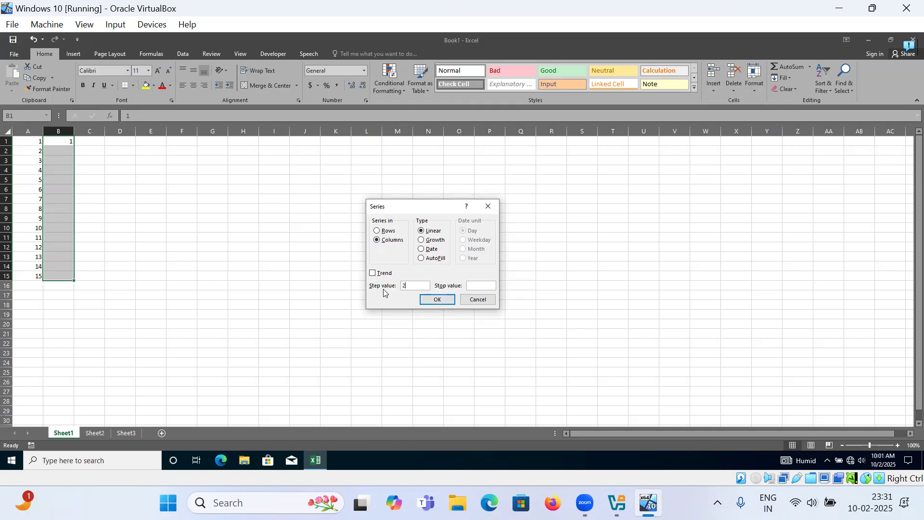
{"action": "left_click", "coordinate": [437, 300]}
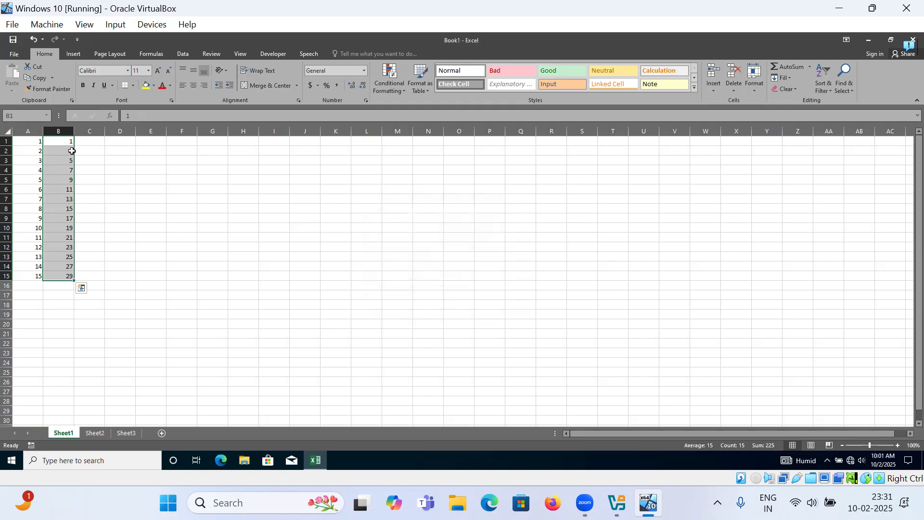
Enter the starting value 1 in cell C1 and select the range C1:C15.
{"action": "left_click", "coordinate": [84, 141]}
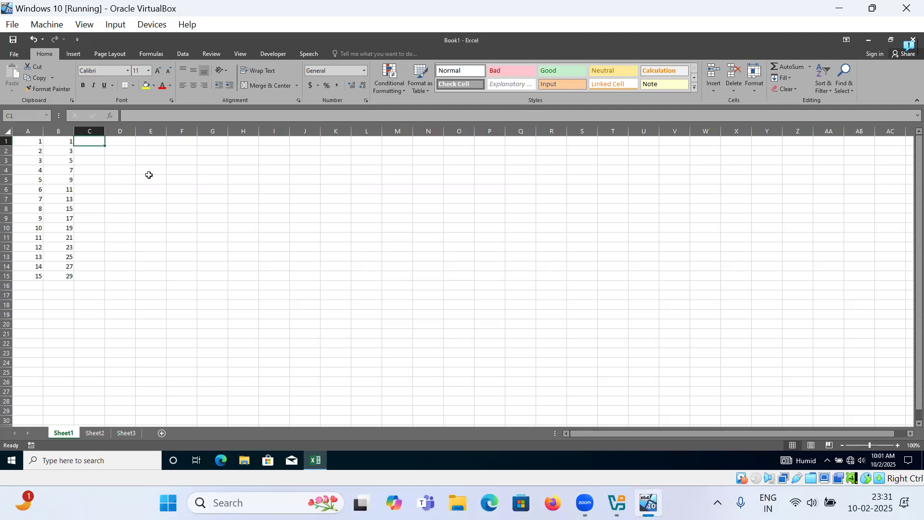
{"action": "type", "text": "1"}
{"action": "key", "text": "ctrl+Return"}
{"action": "key", "text": "shift+Down"}
{"action": "key", "text": "shift+Down"}
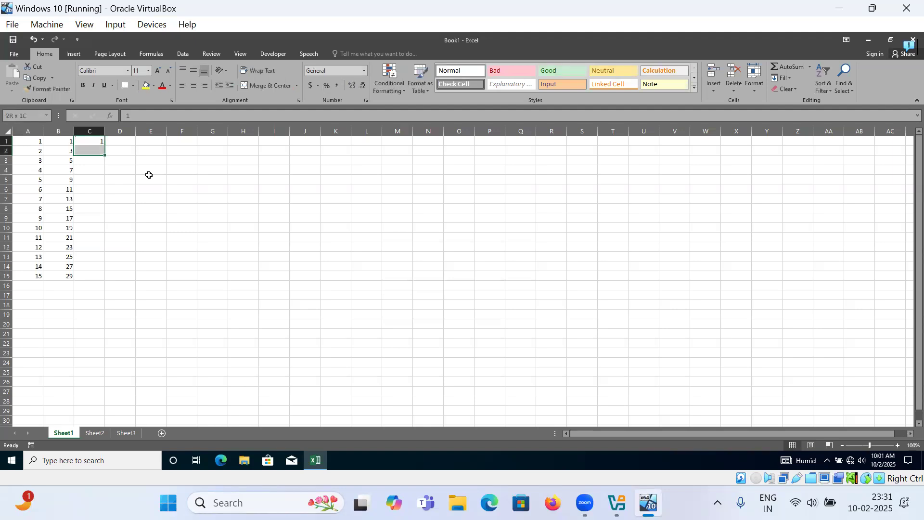
{"action": "key", "text": "shift+Down"}
{"action": "key", "text": "shift+Down"}
{"action": "key", "text": "shift+Down"}
{"action": "key", "text": "shift+Down"}
{"action": "key", "text": "shift+Down"}
{"action": "key", "text": "shift+Down"}
{"action": "key", "text": "shift+Down"}
{"action": "key", "text": "shift+Down"}
{"action": "key", "text": "shift+Down"}
{"action": "key", "text": "shift+Down"}
{"action": "key", "text": "shift+Down"}
{"action": "key", "text": "shift+Down"}
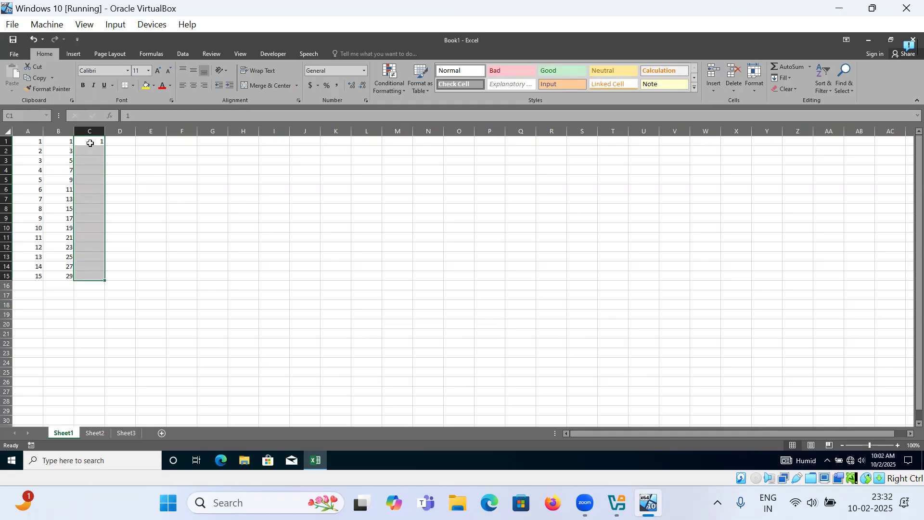
Try filling C1:C15 with a growth series using a step value of 2 and no stop value, and undo the fill.
{"action": "left_click", "coordinate": [785, 78]}
{"action": "left_click", "coordinate": [794, 147]}
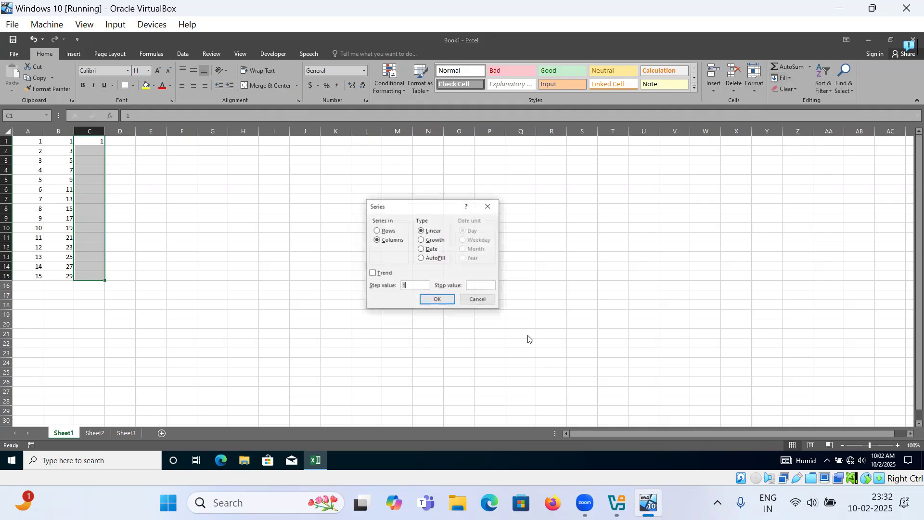
{"action": "left_click", "coordinate": [429, 240]}
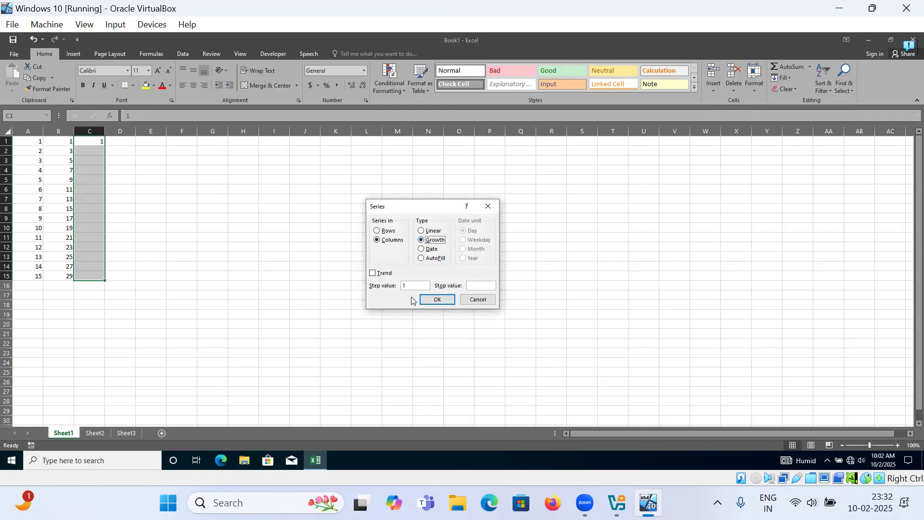
{"action": "left_click", "coordinate": [415, 288]}
{"action": "key", "text": "BackSpace"}
{"action": "type", "text": "2"}
{"action": "left_click", "coordinate": [430, 300]}
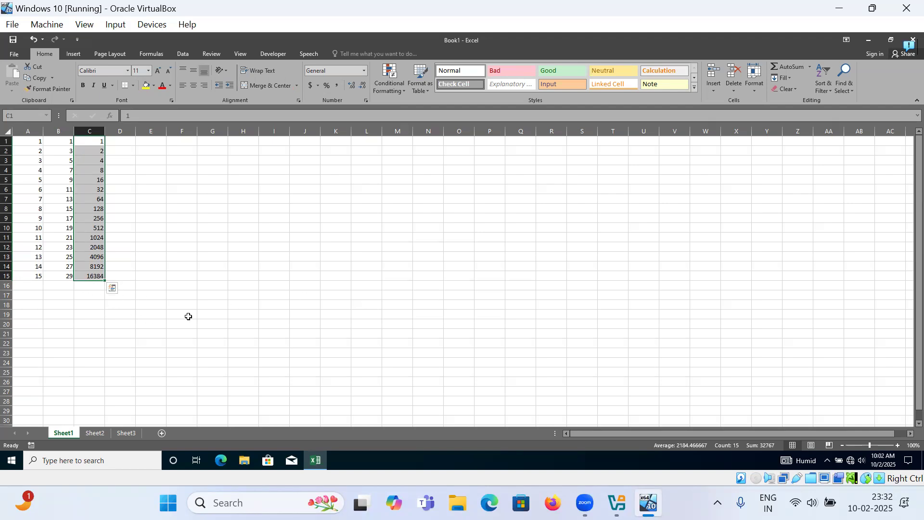
{"action": "key", "text": "ctrl+z"}
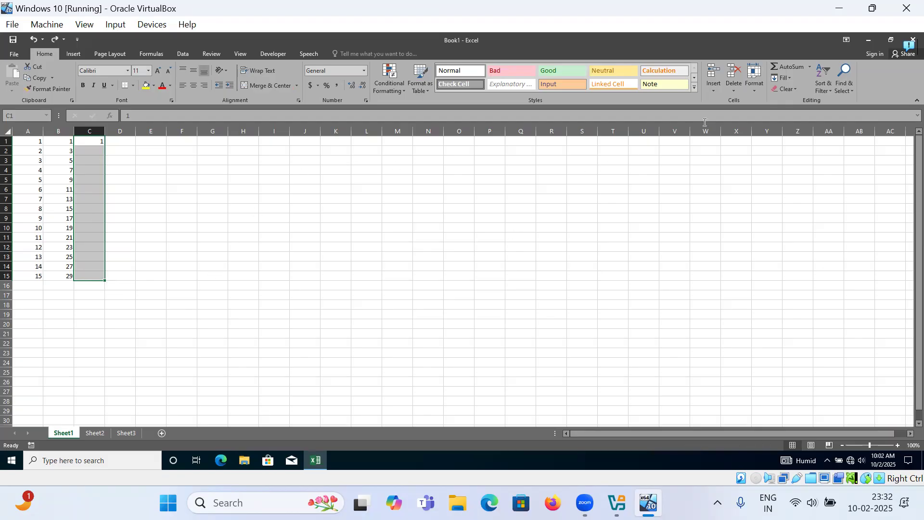
Fill the selected C1:C15 range with a growth series using a step value of 2 and a stop value of 250.
{"action": "left_click", "coordinate": [786, 79]}
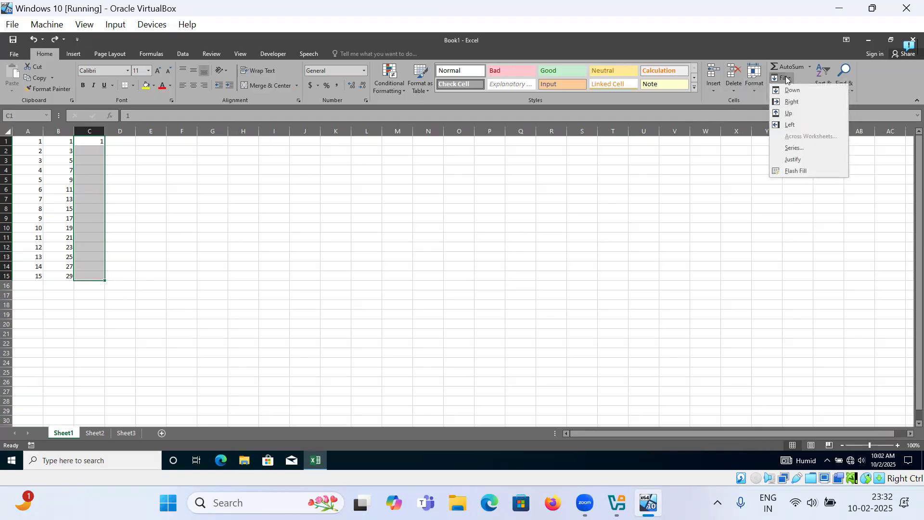
{"action": "left_click", "coordinate": [792, 147]}
{"action": "left_click", "coordinate": [429, 240]}
{"action": "left_click", "coordinate": [414, 288]}
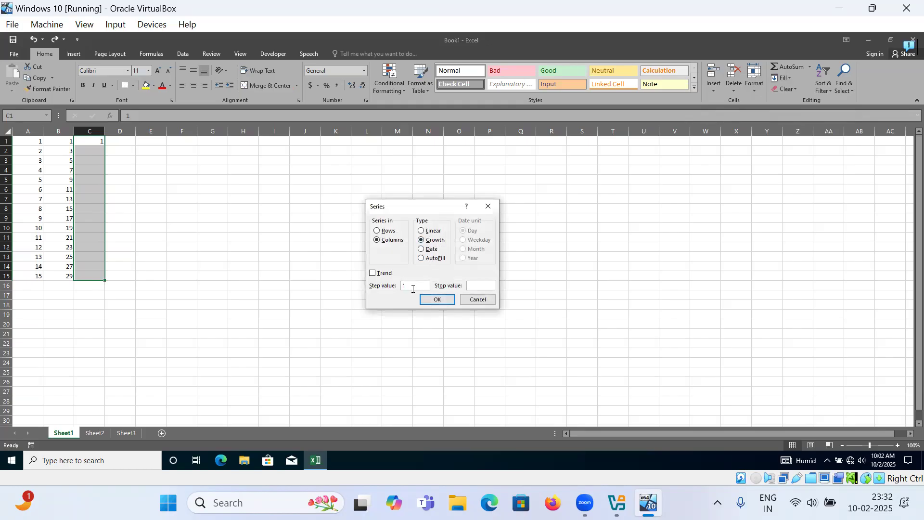
{"action": "type", "text": "2"}
{"action": "key", "text": "Tab"}
{"action": "type", "text": "250"}
{"action": "left_click", "coordinate": [429, 299]}
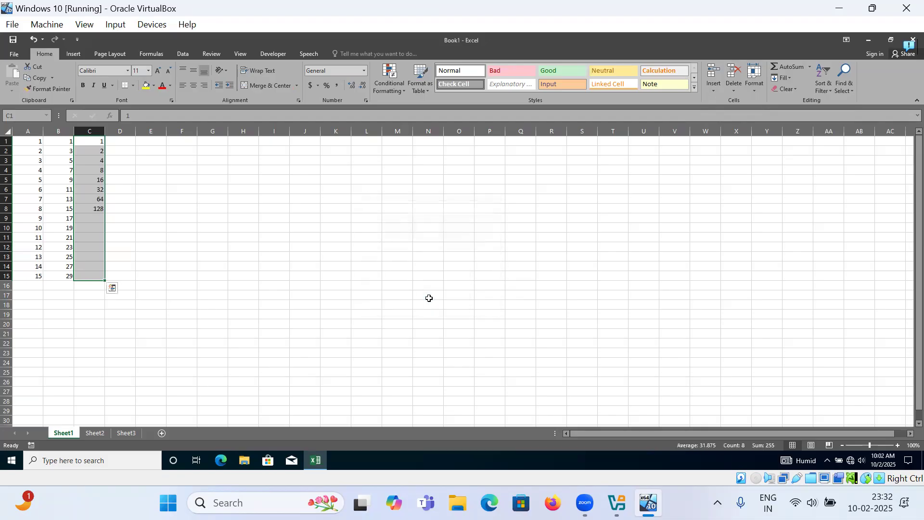
{"action": "left_click", "coordinate": [89, 218]}
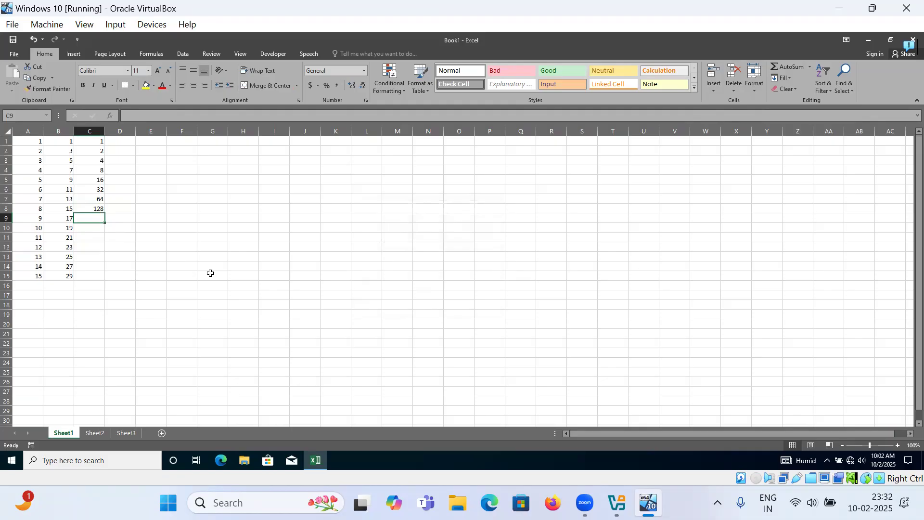
{"action": "key", "text": "Down"}
{"action": "key", "text": "Up"}
Enter the starting date 1/2/2025 in cell D1.
{"action": "left_click", "coordinate": [110, 141]}
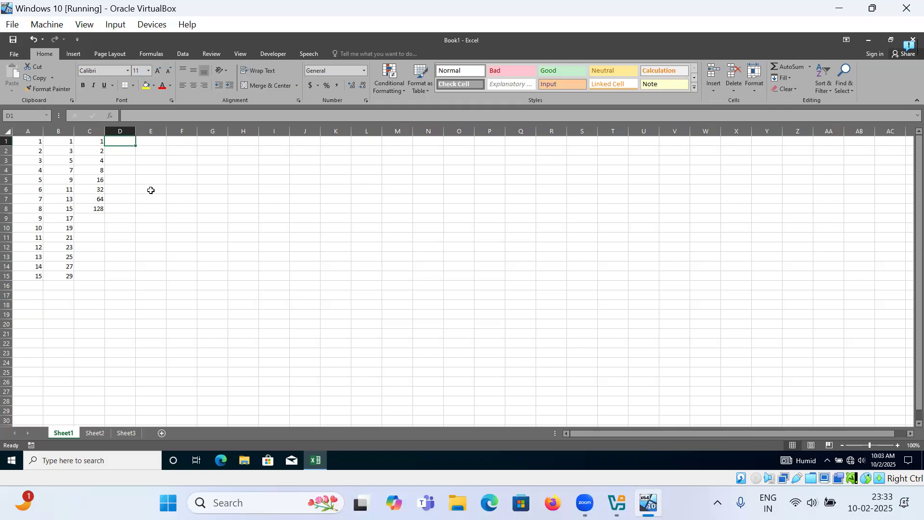
{"action": "type", "text": "1/2/2025"}
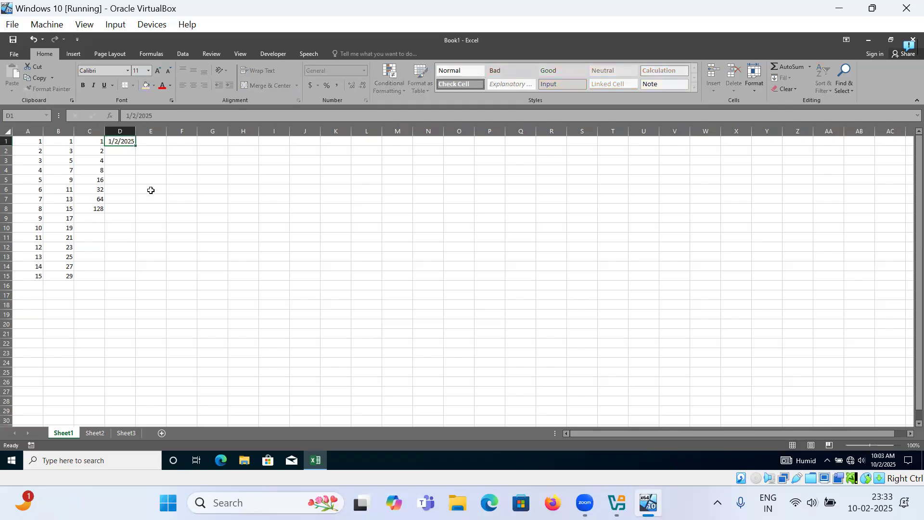
{"action": "key", "text": "ctrl+Return"}
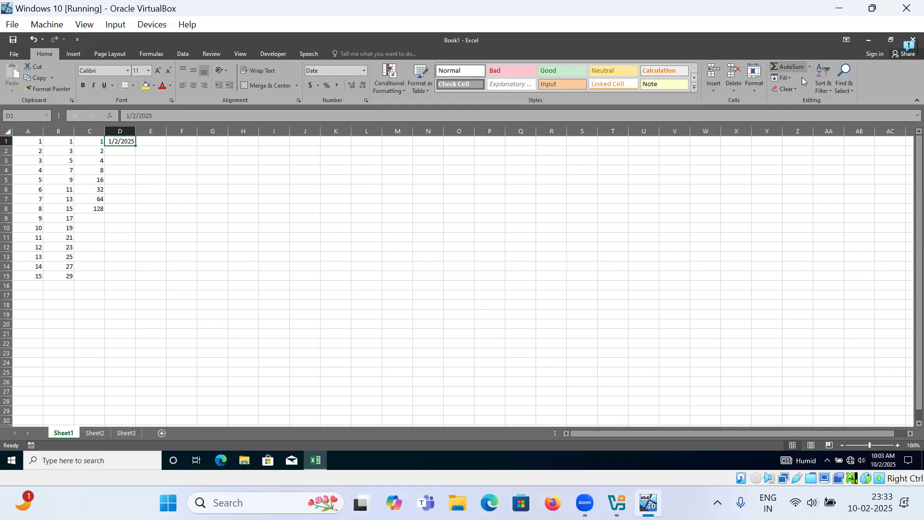
Try to fill a date series by day with a step value of 3 using only cell D1.
{"action": "left_click", "coordinate": [786, 80]}
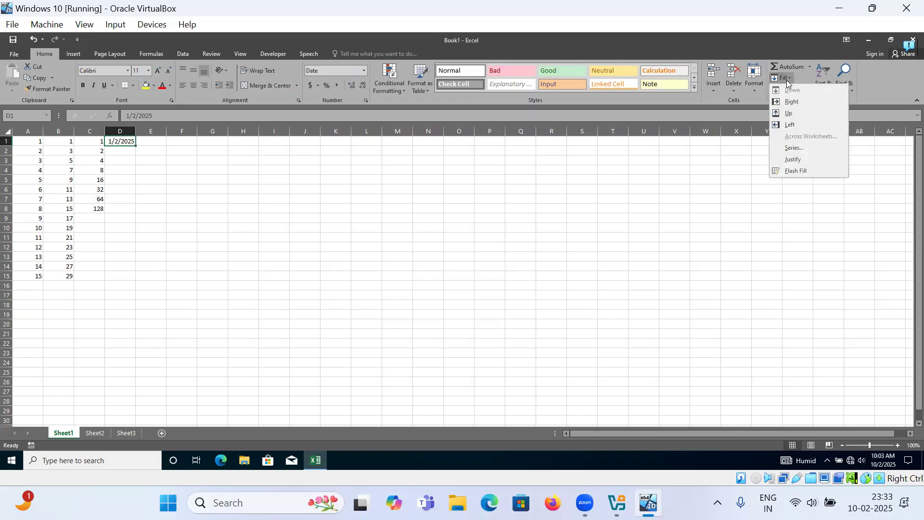
{"action": "left_click", "coordinate": [795, 146]}
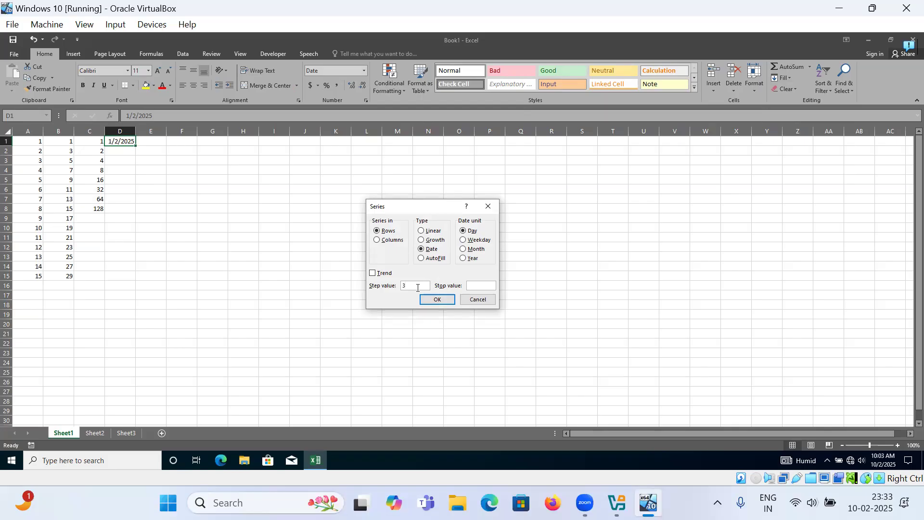
{"action": "left_click", "coordinate": [432, 300]}
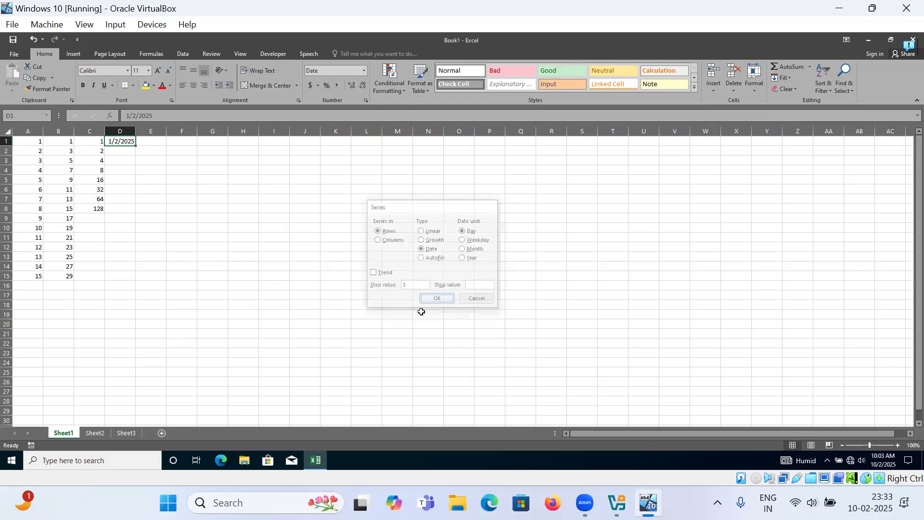
Fill D1:D15 with a date series by day using a step value of 3, and autofit the width of column D.
{"action": "left_click_drag", "start_coordinate": [124, 141], "coordinate": [120, 276]}
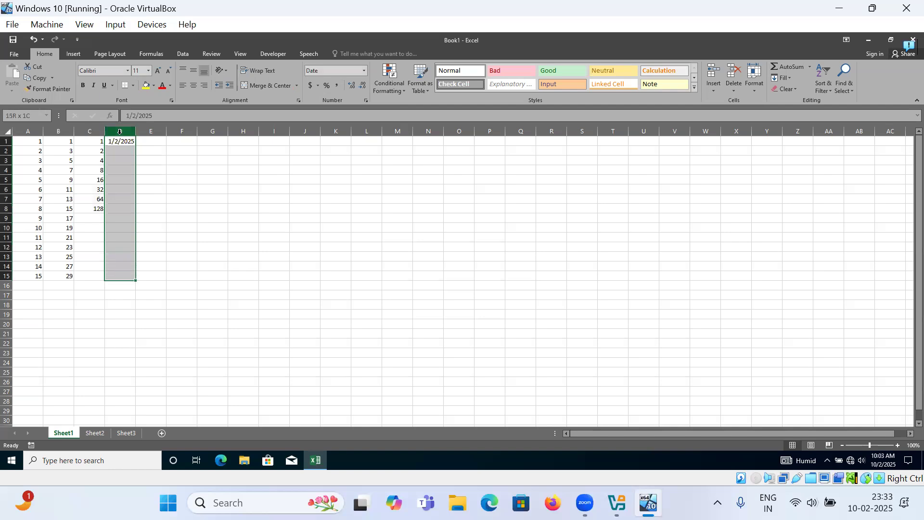
{"action": "left_click", "coordinate": [784, 79]}
{"action": "left_click", "coordinate": [789, 147]}
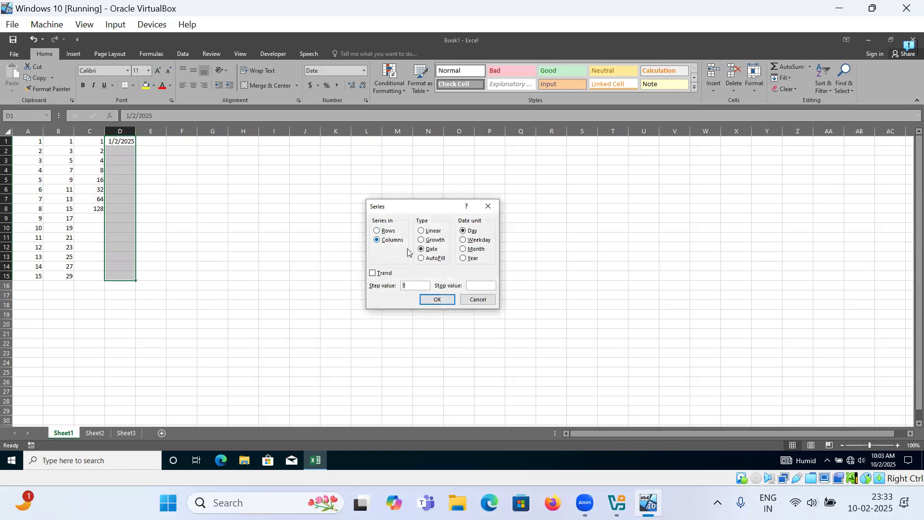
{"action": "type", "text": "3"}
{"action": "left_click", "coordinate": [443, 301]}
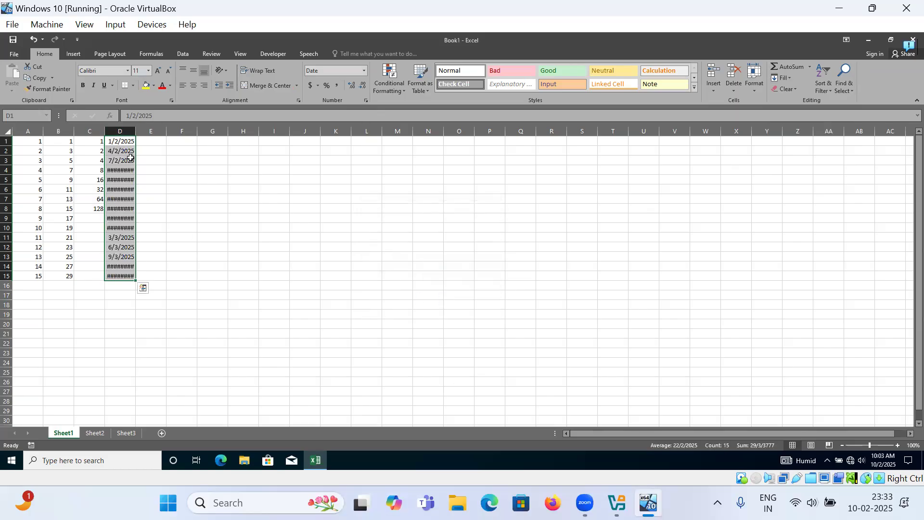
{"action": "double_click", "coordinate": [136, 131]}
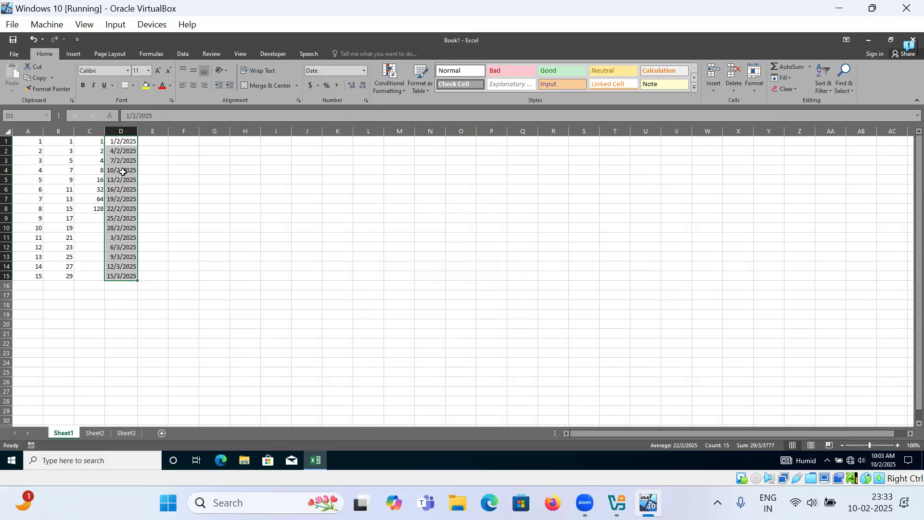
Enter the starting date 1/2/2025 in cell E1.
{"action": "left_click", "coordinate": [155, 145]}
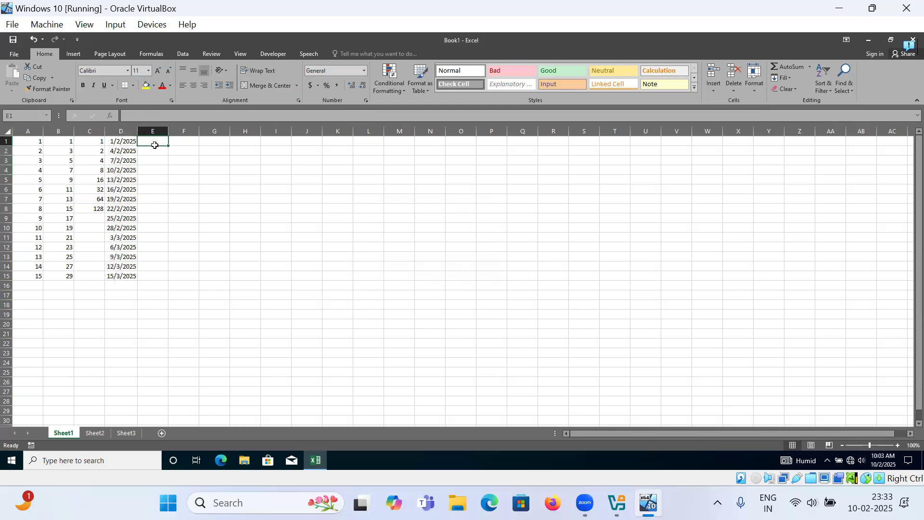
{"action": "type", "text": "1/2/2025"}
{"action": "key", "text": "ctrl+Return"}
Fill E1:E15 with a date series by weekday using a step value of 1, and autofit the width of column E.
{"action": "key", "text": "shift+Down"}
{"action": "key", "text": "shift+Down"}
{"action": "key", "text": "shift+Down"}
{"action": "key", "text": "shift+Down"}
{"action": "key", "text": "shift+Down"}
{"action": "key", "text": "shift+Down"}
{"action": "key", "text": "shift+Down"}
{"action": "key", "text": "shift+Down"}
{"action": "key", "text": "shift+Down"}
{"action": "key", "text": "shift+Down"}
{"action": "key", "text": "shift+Down"}
{"action": "key", "text": "shift+Down"}
{"action": "key", "text": "shift+Down"}
{"action": "key", "text": "shift+Down"}
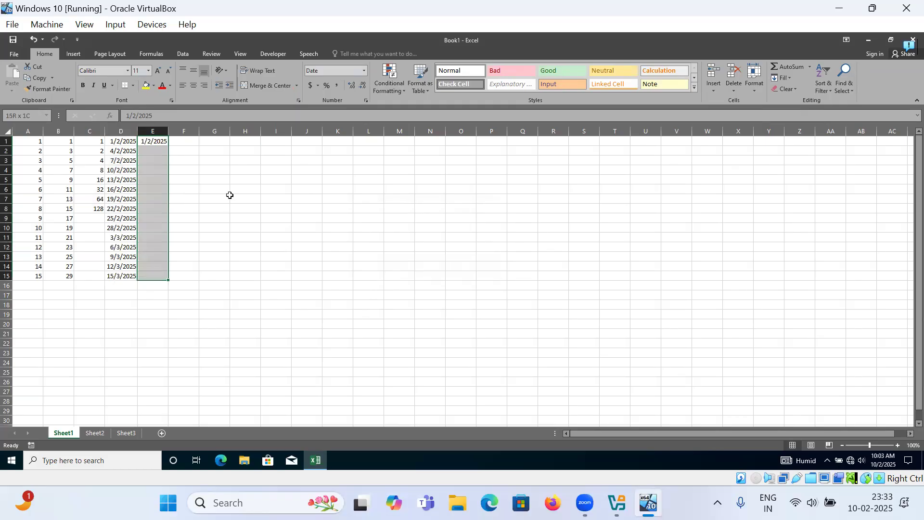
{"action": "left_click", "coordinate": [785, 77]}
{"action": "left_click", "coordinate": [794, 144]}
{"action": "left_click", "coordinate": [472, 240]}
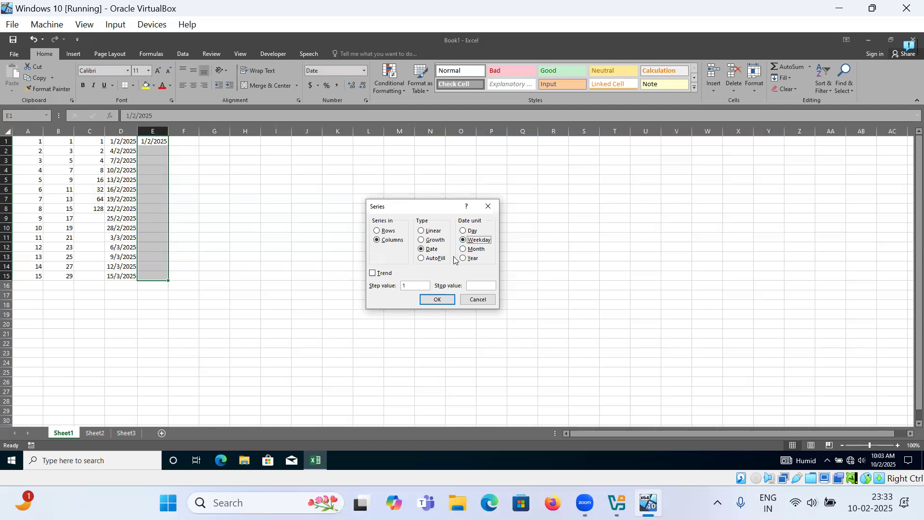
{"action": "left_click", "coordinate": [445, 300]}
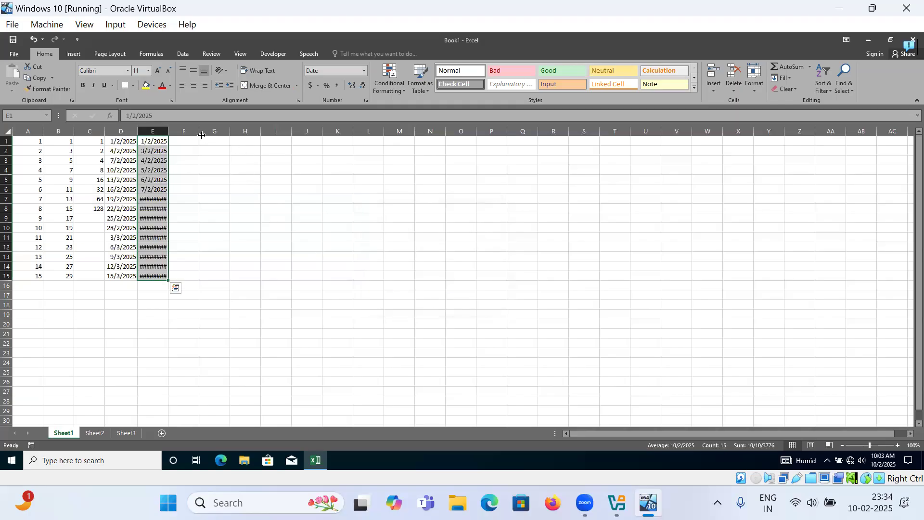
{"action": "double_click", "coordinate": [168, 132]}
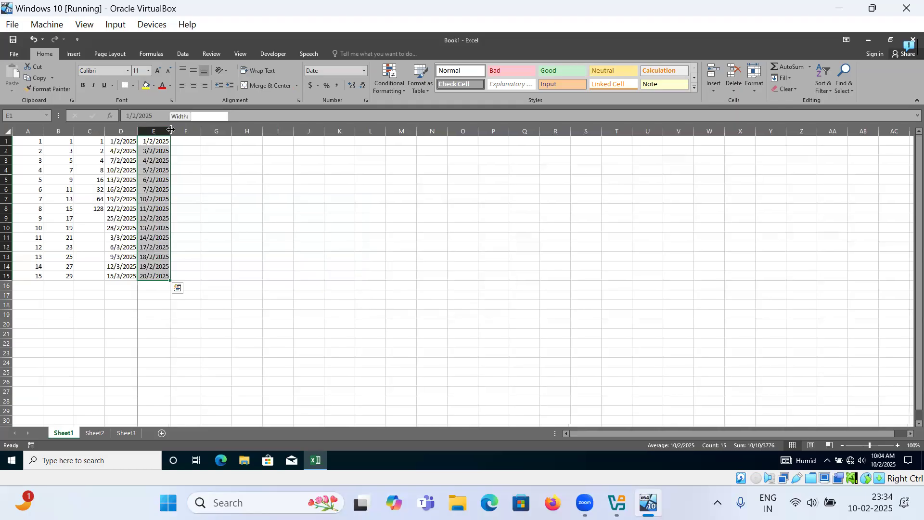
Enter the starting date 1/2/2025 in cell F1.
{"action": "left_click", "coordinate": [163, 189]}
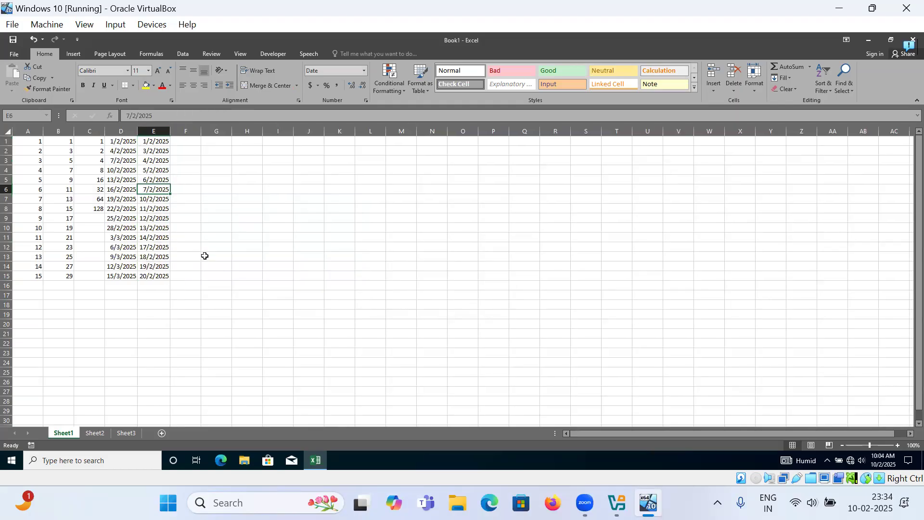
{"action": "key", "text": "Down"}
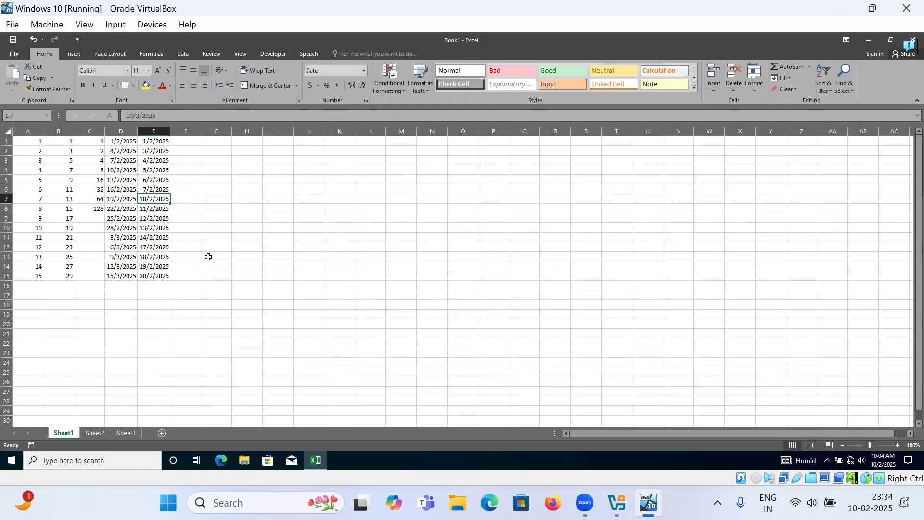
{"action": "key", "text": "Up"}
{"action": "key", "text": "Up"}
{"action": "key", "text": "Up"}
{"action": "key", "text": "Up"}
{"action": "key", "text": "Up"}
{"action": "key", "text": "Up"}
{"action": "key", "text": "Right"}
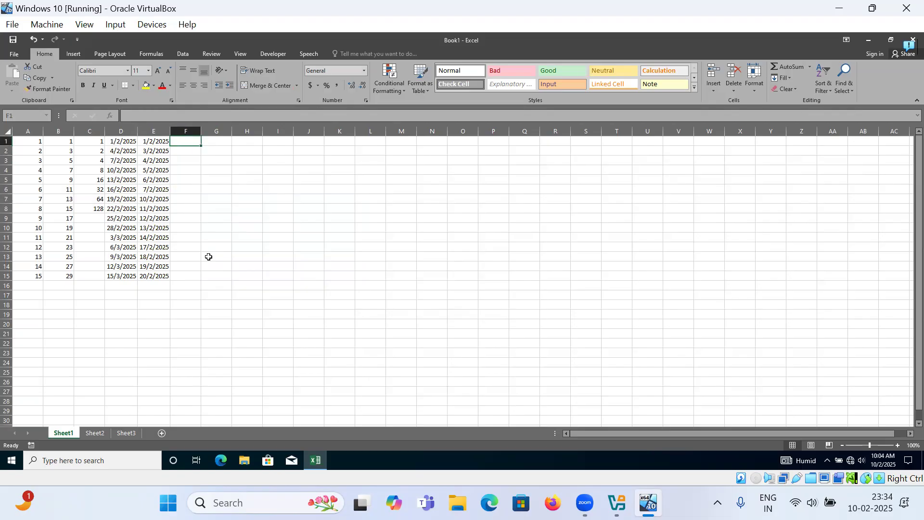
{"action": "type", "text": "1/2/2025"}
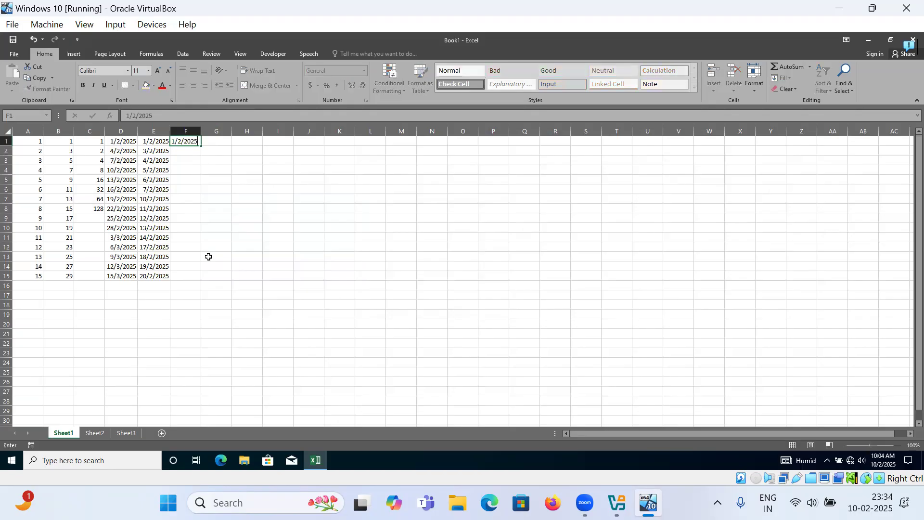
{"action": "key", "text": "ctrl+Return"}
Fill F1:F15 with a date series by month using a step value of 2, and autofit the width of column F.
{"action": "key", "text": "shift+Down"}
{"action": "key", "text": "shift+Down"}
{"action": "key", "text": "shift+Down"}
{"action": "key", "text": "shift+Down"}
{"action": "key", "text": "shift+Down"}
{"action": "key", "text": "shift+Down"}
{"action": "key", "text": "shift+Down"}
{"action": "key", "text": "shift+Down"}
{"action": "key", "text": "shift+Down"}
{"action": "key", "text": "shift+Down"}
{"action": "key", "text": "shift+Down"}
{"action": "key", "text": "shift+Down"}
{"action": "key", "text": "shift+Down"}
{"action": "key", "text": "shift+Down"}
{"action": "key", "text": "shift+Down"}
{"action": "key", "text": "shift+Up"}
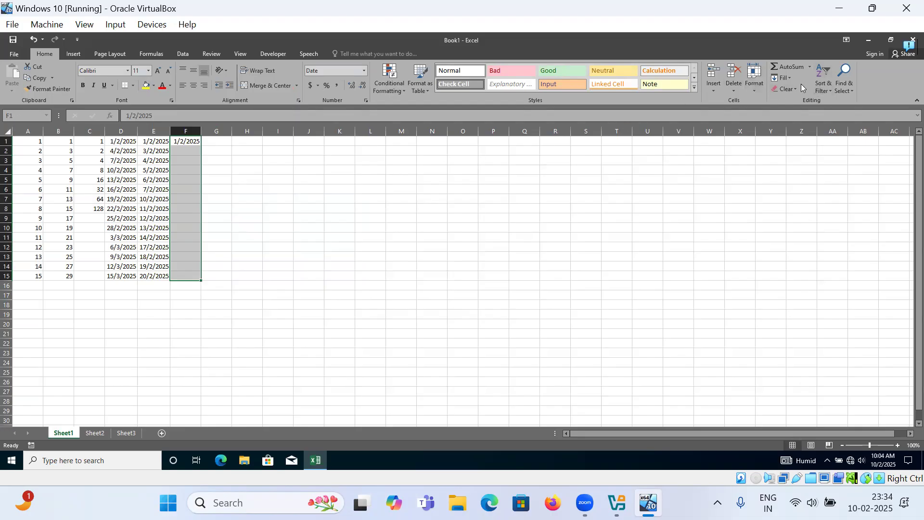
{"action": "left_click", "coordinate": [788, 80]}
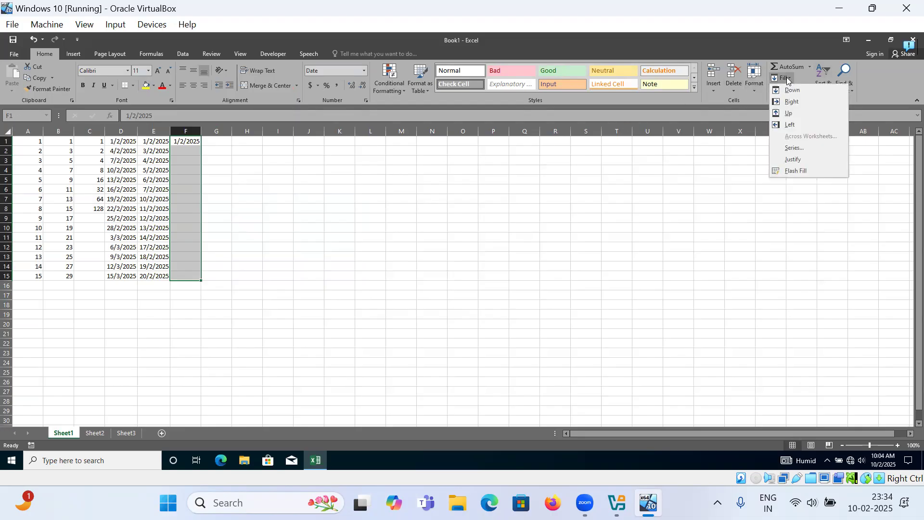
{"action": "left_click", "coordinate": [799, 148]}
{"action": "left_click", "coordinate": [474, 250]}
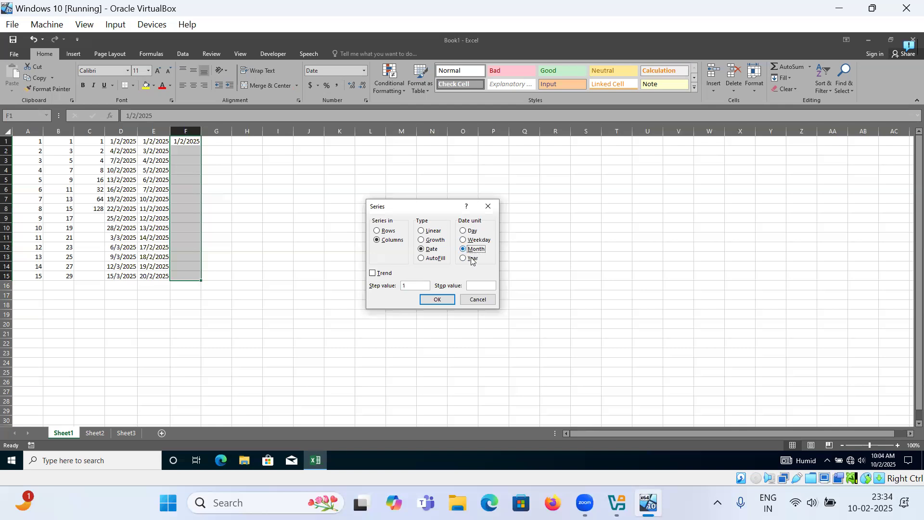
{"action": "left_click", "coordinate": [428, 290]}
{"action": "type", "text": "2"}
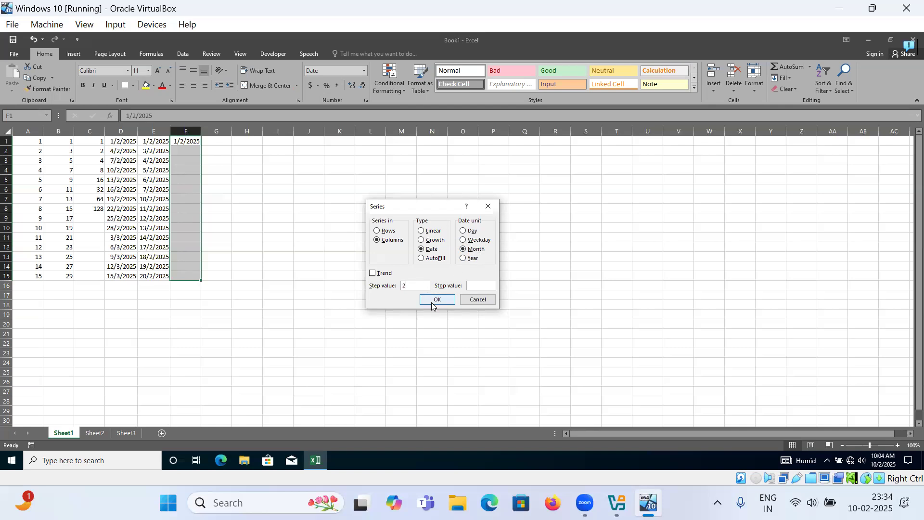
{"action": "left_click", "coordinate": [437, 300]}
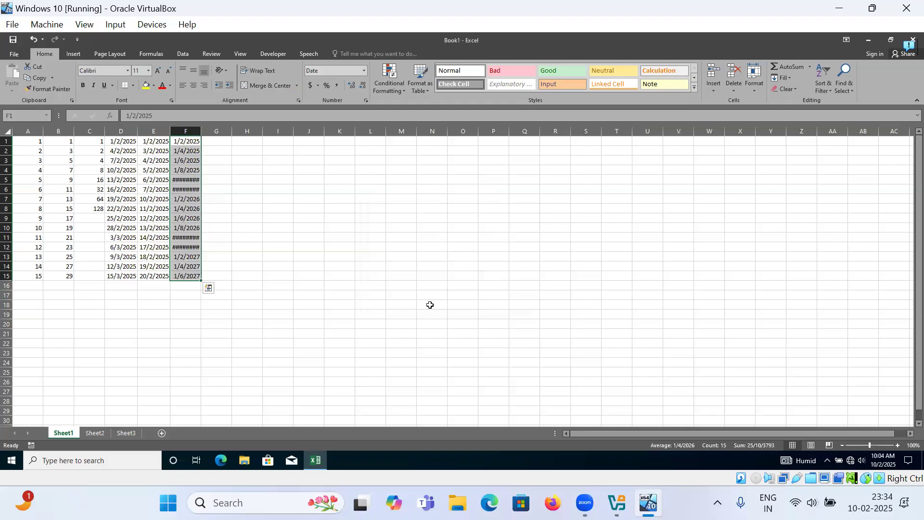
{"action": "double_click", "coordinate": [202, 132]}
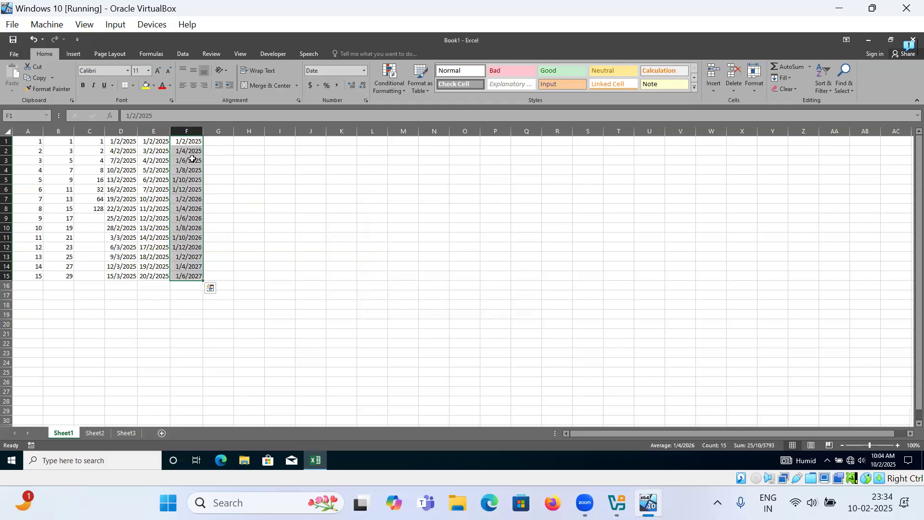
Enter the starting date 1/2/2025 in cell G1.
{"action": "left_click", "coordinate": [189, 151]}
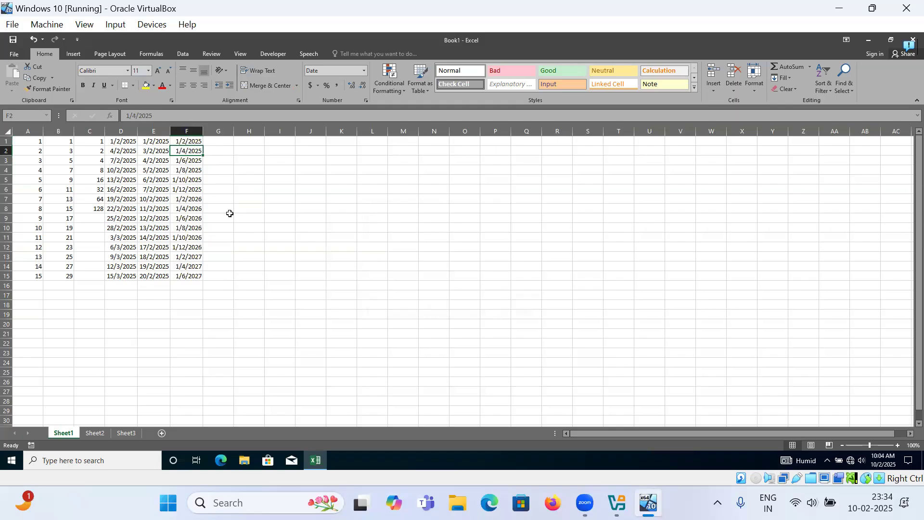
{"action": "key", "text": "Up"}
{"action": "key", "text": "Right"}
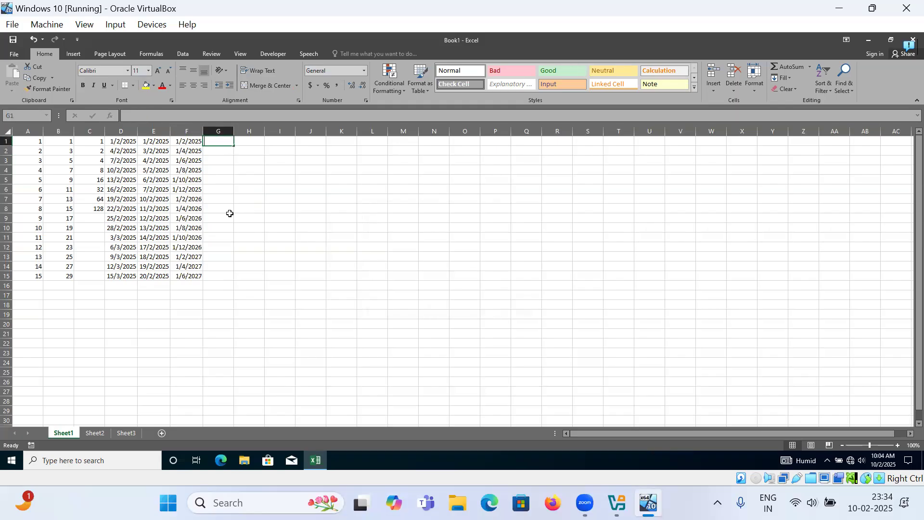
{"action": "type", "text": "1/2/2025"}
{"action": "key", "text": "ctrl+Return"}
Fill G1:G15 with a date series by year using a step value of 5.
{"action": "key", "text": "shift+Down"}
{"action": "key", "text": "shift+Down"}
{"action": "key", "text": "shift+Down"}
{"action": "key", "text": "shift+Down"}
{"action": "key", "text": "shift+Down"}
{"action": "key", "text": "shift+Down"}
{"action": "key", "text": "shift+Down"}
{"action": "key", "text": "shift+Down"}
{"action": "key", "text": "shift+Down"}
{"action": "key", "text": "shift+Down"}
{"action": "key", "text": "shift+Down"}
{"action": "key", "text": "shift+Down"}
{"action": "key", "text": "shift+Down"}
{"action": "key", "text": "shift+Down"}
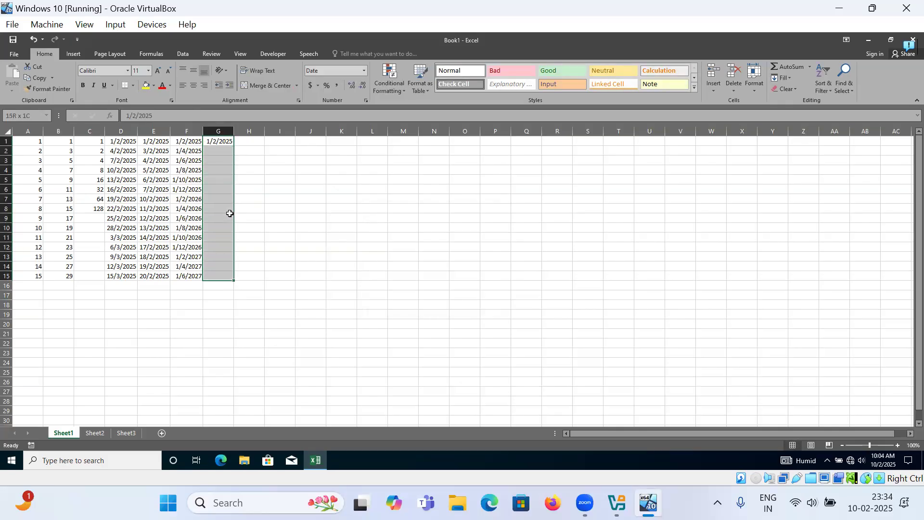
{"action": "left_click", "coordinate": [783, 79]}
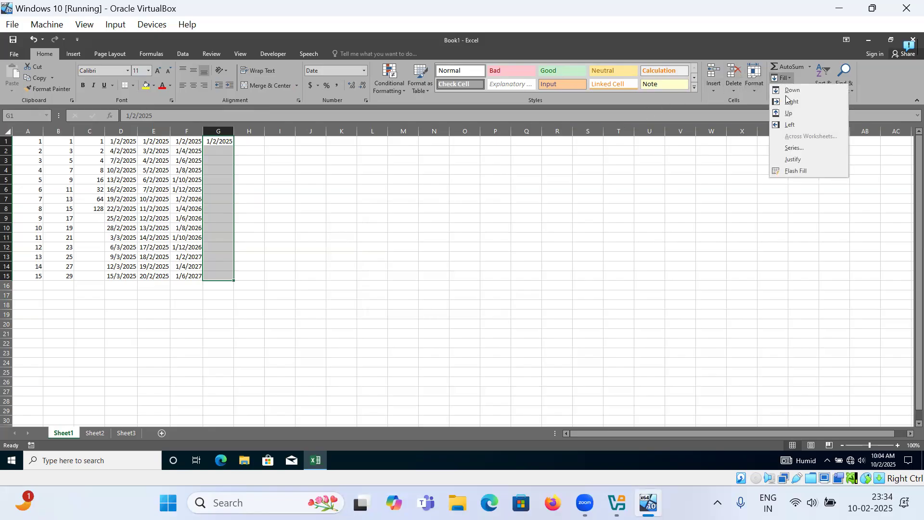
{"action": "left_click", "coordinate": [794, 150]}
{"action": "left_click", "coordinate": [465, 259]}
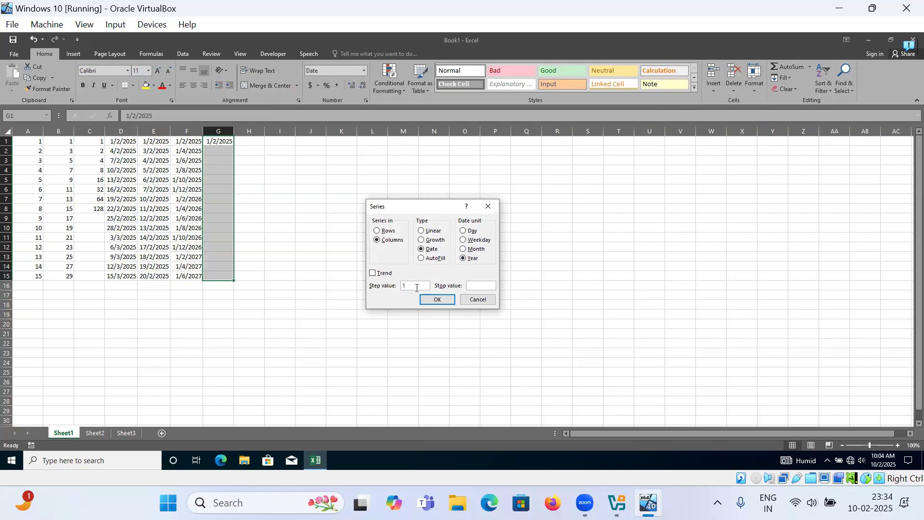
{"action": "left_click", "coordinate": [417, 288]}
{"action": "type", "text": "5"}
{"action": "left_click", "coordinate": [436, 299]}
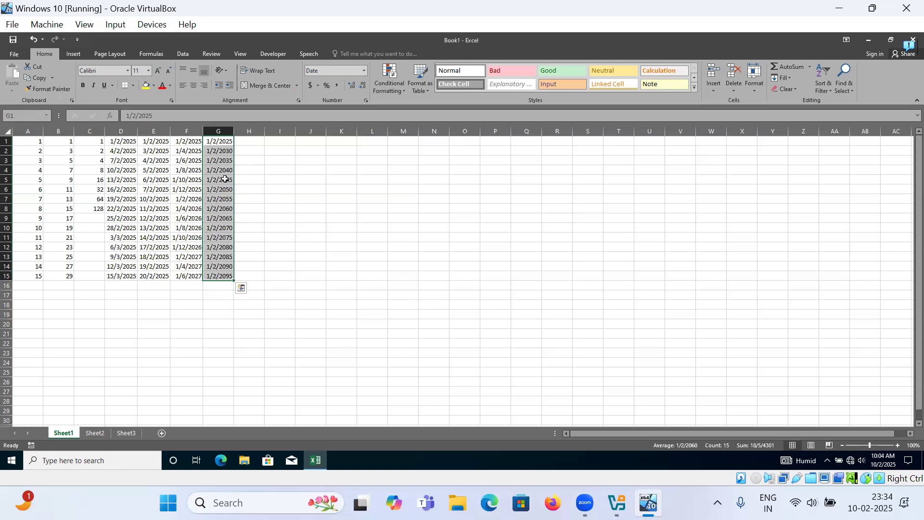
Examine the yearly date series in column G from the second row down to its last entry.
{"action": "left_click", "coordinate": [222, 153]}
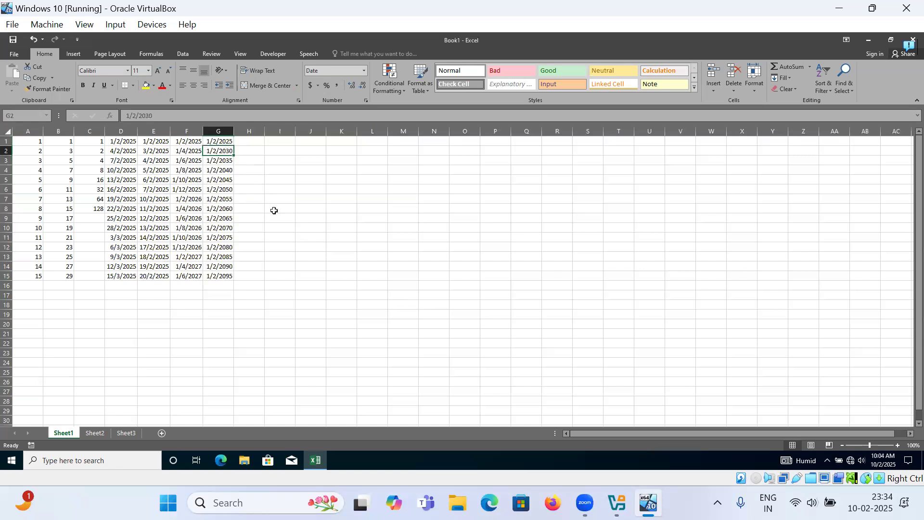
{"action": "key", "text": "Down"}
{"action": "key", "text": "Down"}
{"action": "key", "text": "Down"}
{"action": "key", "text": "Down"}
{"action": "key", "text": "Down"}
{"action": "key", "text": "Down"}
{"action": "key", "text": "Down"}
{"action": "key", "text": "Down"}
{"action": "key", "text": "Down"}
{"action": "key", "text": "Down"}
{"action": "key", "text": "Down"}
{"action": "key", "text": "Down"}
{"action": "key", "text": "Down"}
{"action": "key", "text": "Down"}
{"action": "key", "text": "Down"}
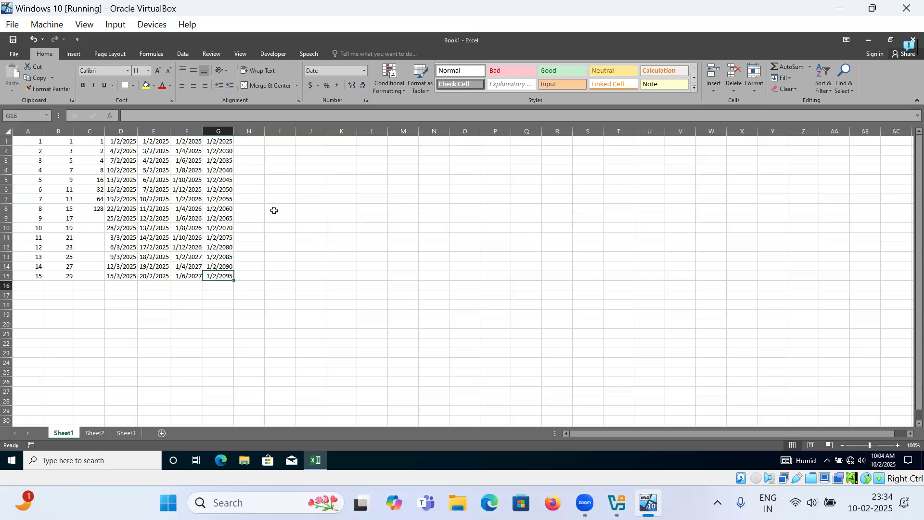
{"action": "key", "text": "Up"}
{"action": "key", "text": "Up"}
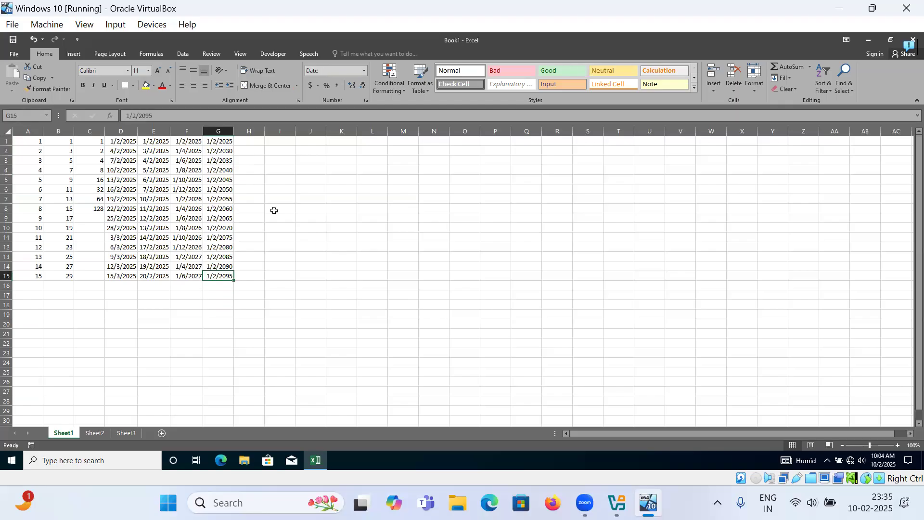